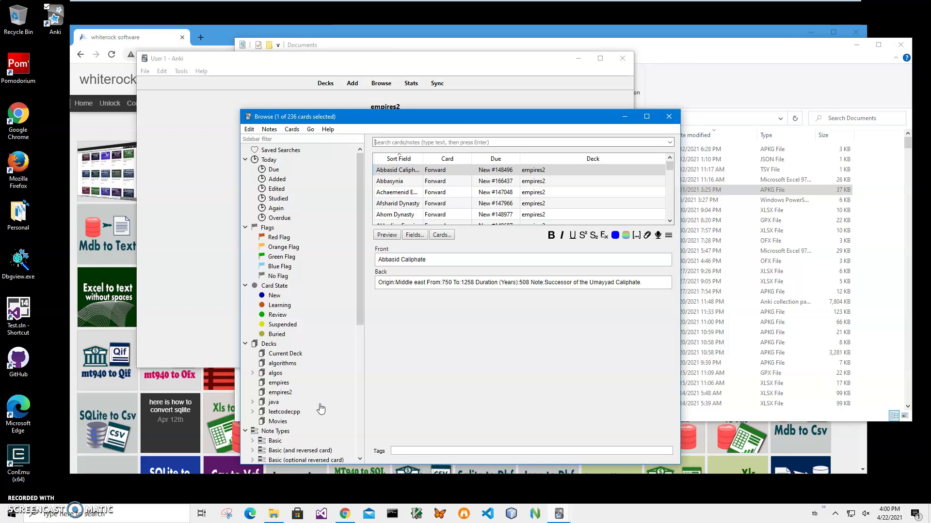
# Step: Preview the Abbasynia and Ahom Dynasty cards in Anki's empires2 card browser
pyautogui.click(301, 371)
pyautogui.click(598, 125)
pyautogui.moveTo(574, 115); pyautogui.dragTo(586, 120)
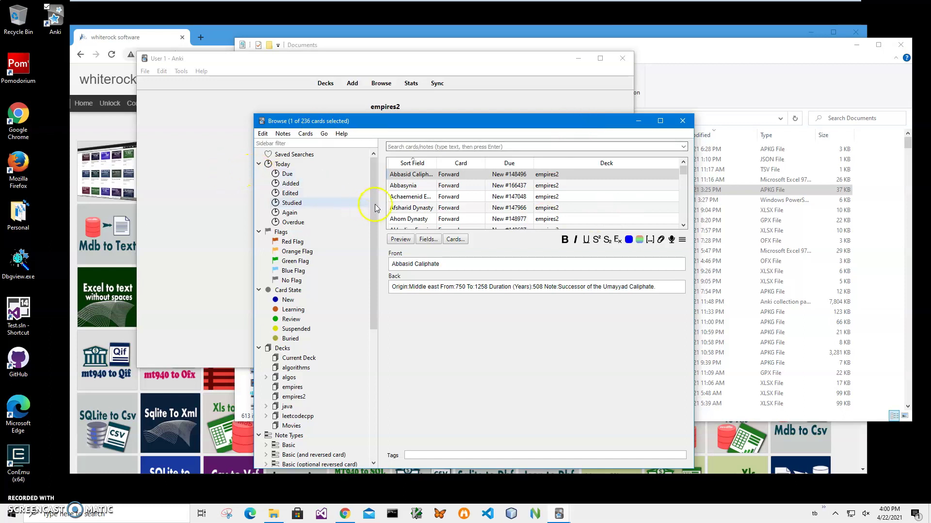
pyautogui.click(414, 187)
pyautogui.click(406, 219)
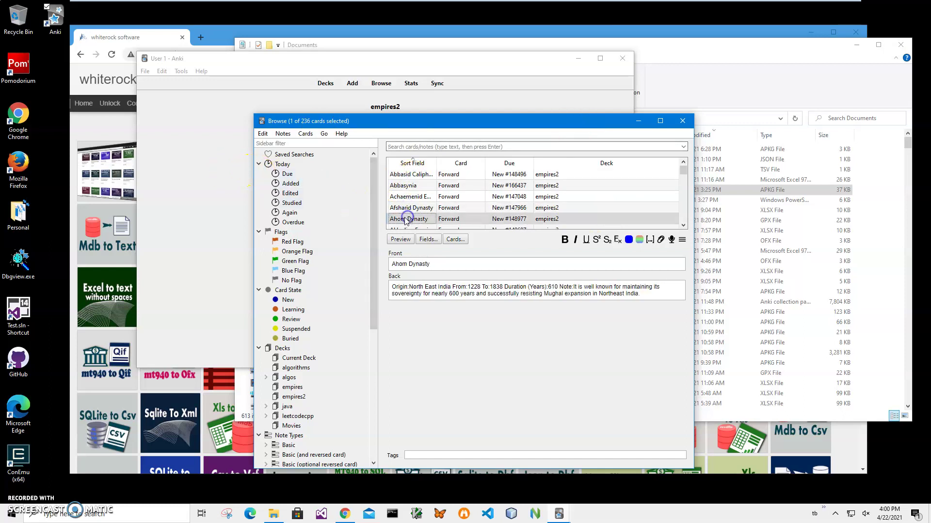
pyautogui.moveTo(375, 186); pyautogui.dragTo(377, 161)
# Step: Close Anki and open empires2.apkg in the apkg viewer, enlarging its window
pyautogui.click(682, 120)
pyautogui.click(621, 60)
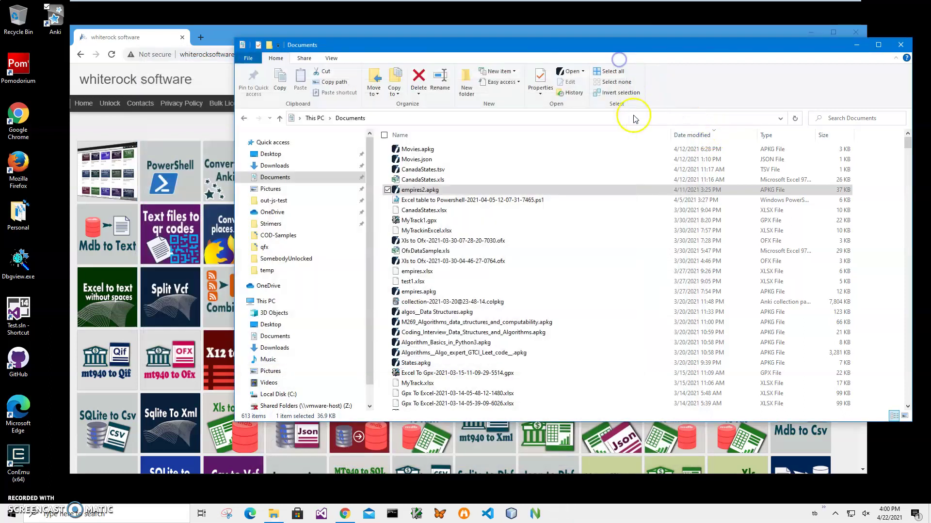
pyautogui.doubleClick(426, 191)
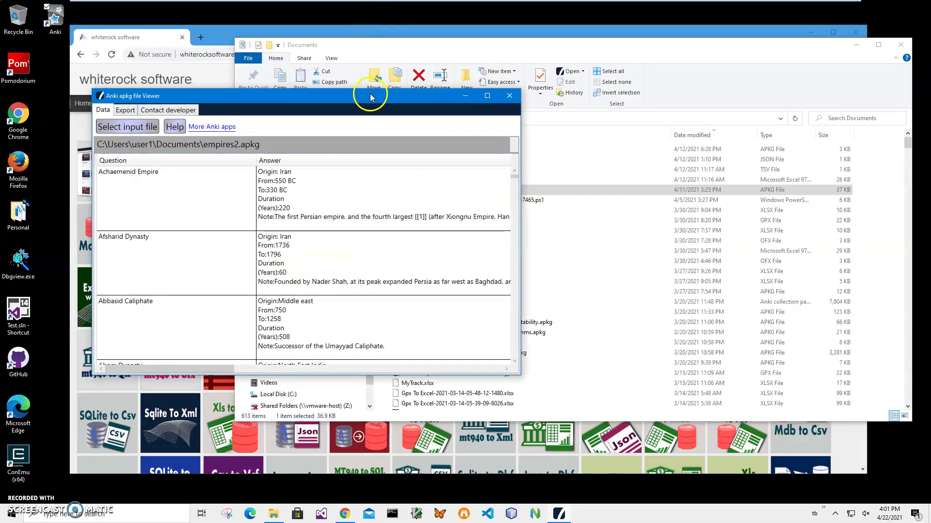
pyautogui.moveTo(373, 96); pyautogui.dragTo(420, 110)
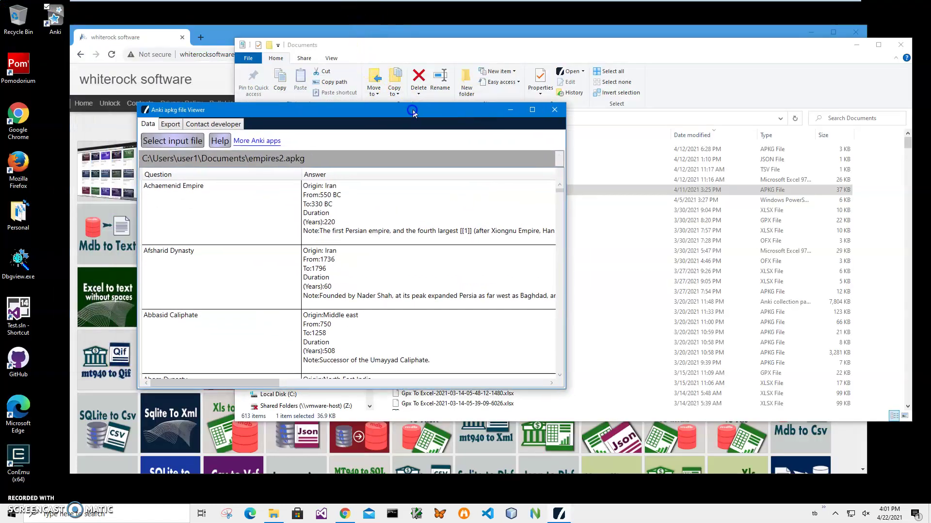
pyautogui.moveTo(566, 389); pyautogui.dragTo(799, 471)
# Step: Browse the Afsharid Dynasty, Abbasid Caliphate and Ahom Dynasty rows in the viewer
pyautogui.click(243, 217)
pyautogui.click(346, 258)
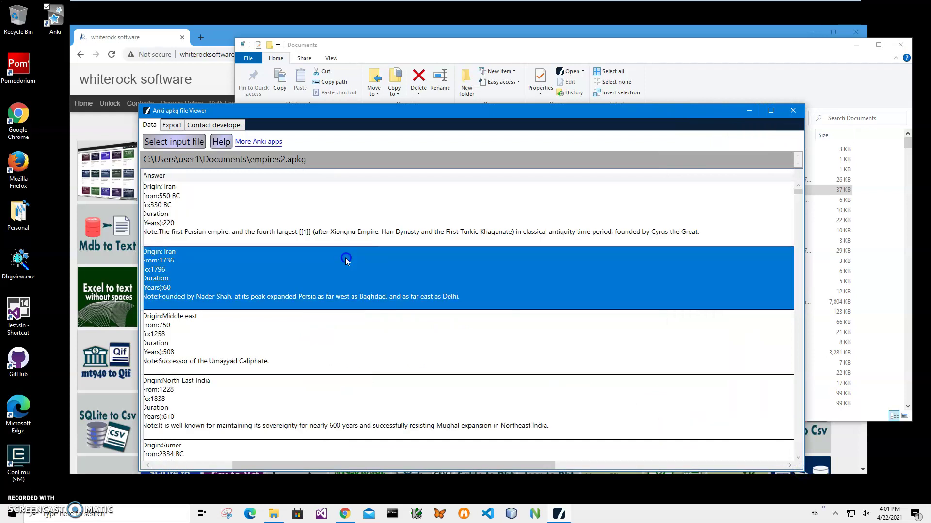
pyautogui.moveTo(542, 464); pyautogui.dragTo(347, 450)
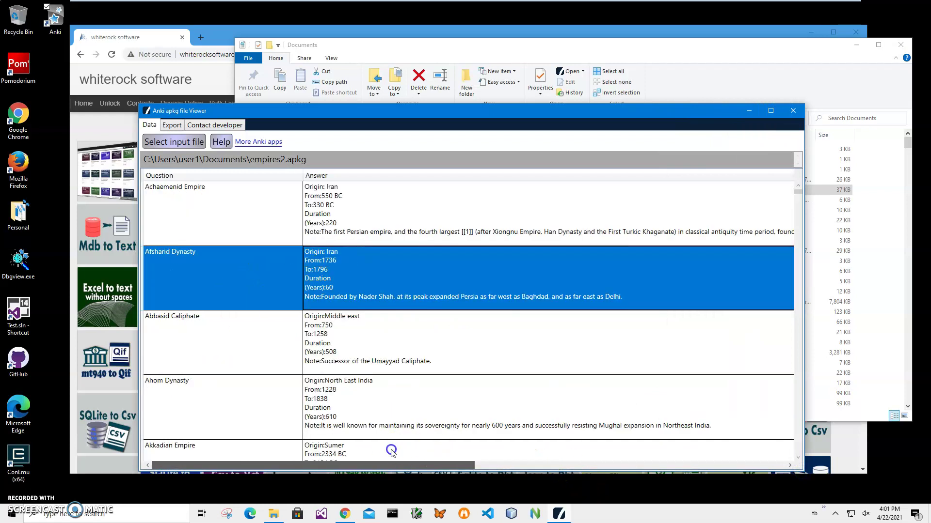
pyautogui.click(241, 324)
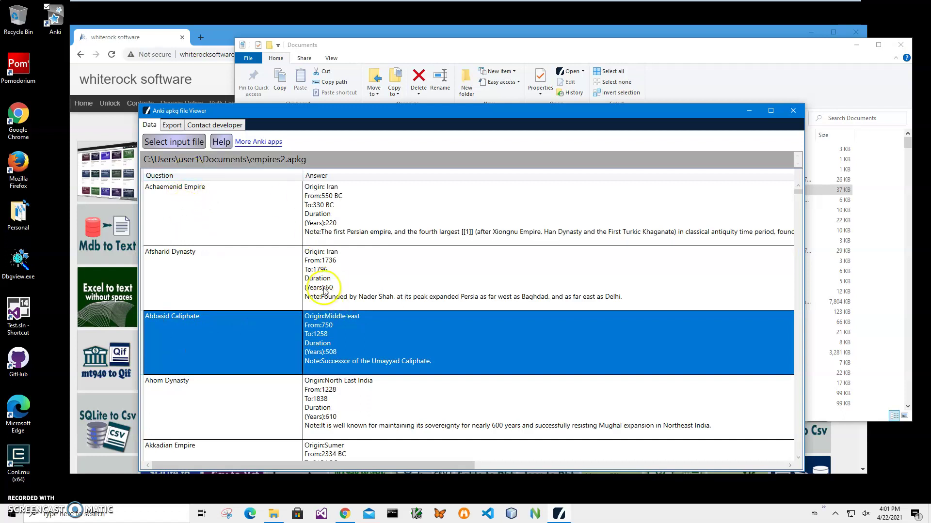
pyautogui.click(374, 389)
pyautogui.moveTo(344, 466); pyautogui.dragTo(229, 464)
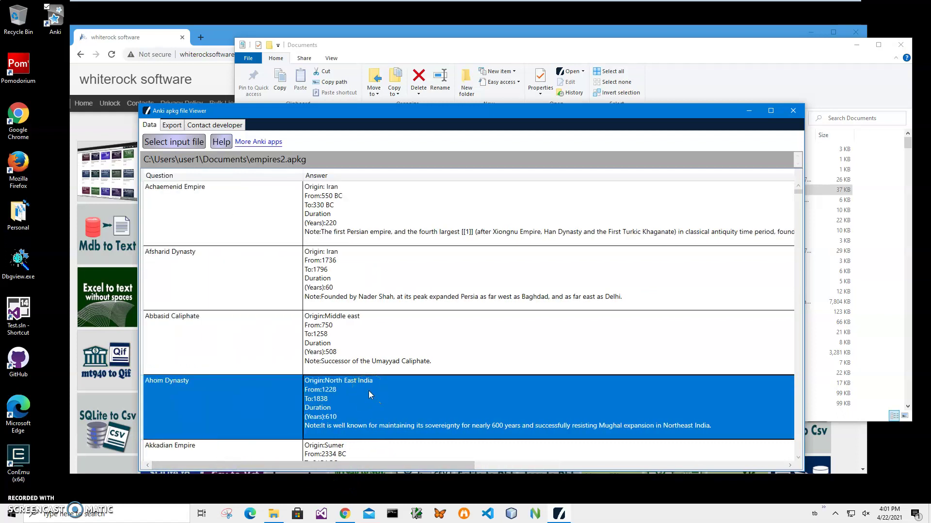
# Step: Close the viewer and search the whiterocksoftware.com site for 'anki'
pyautogui.click(794, 111)
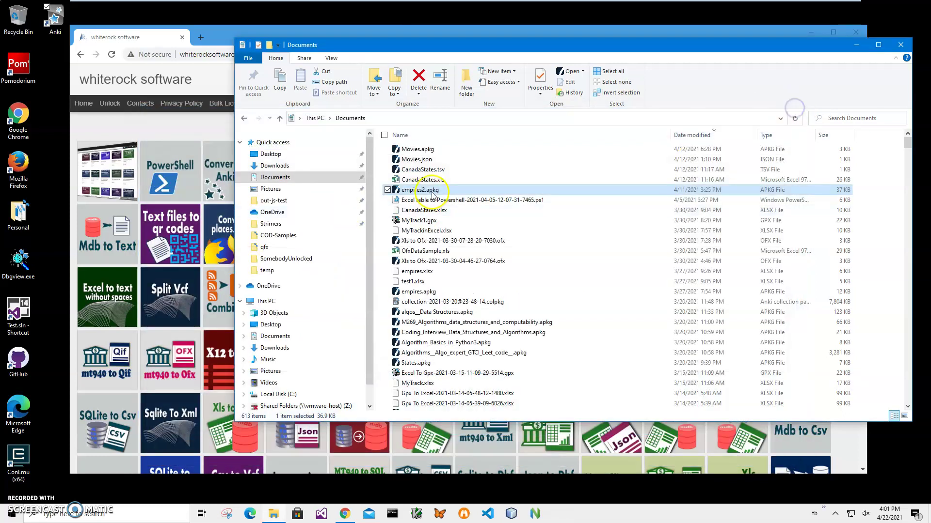
pyautogui.click(421, 199)
pyautogui.click(356, 28)
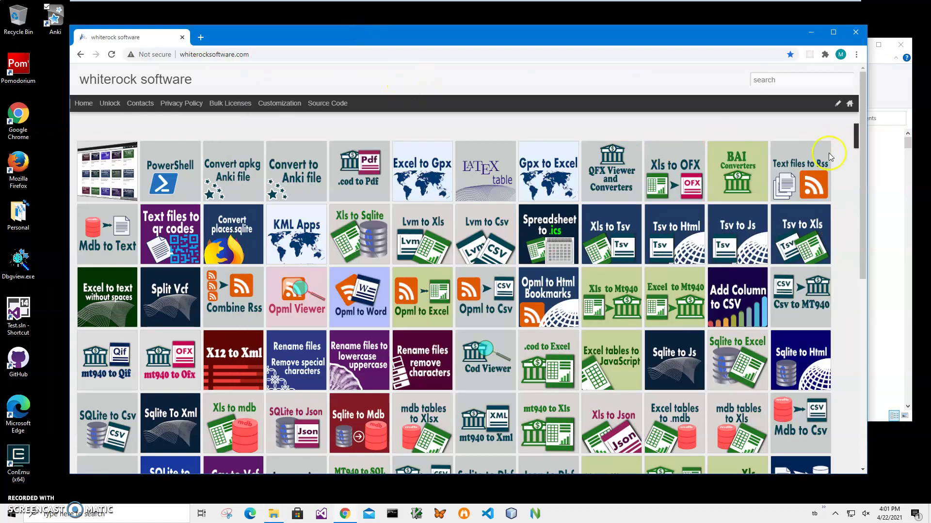
pyautogui.click(776, 80)
pyautogui.write('anki')
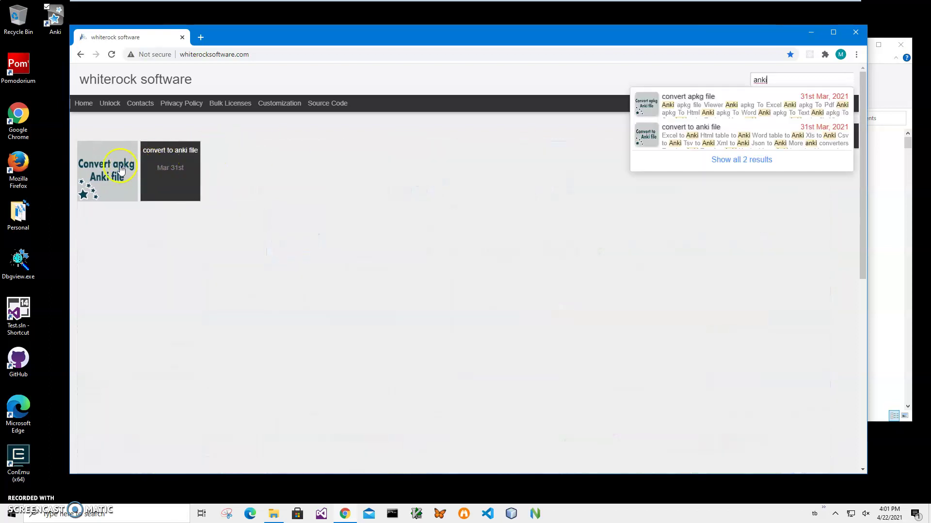
# Step: Download the Anki apkg To Excel installer zip from the convert apkg file post
pyautogui.click(112, 170)
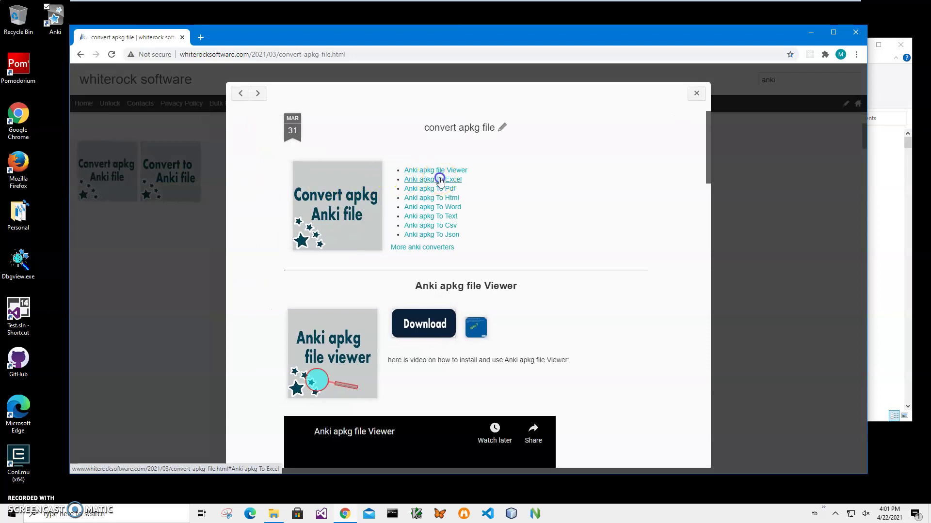
pyautogui.click(438, 178)
pyautogui.click(437, 156)
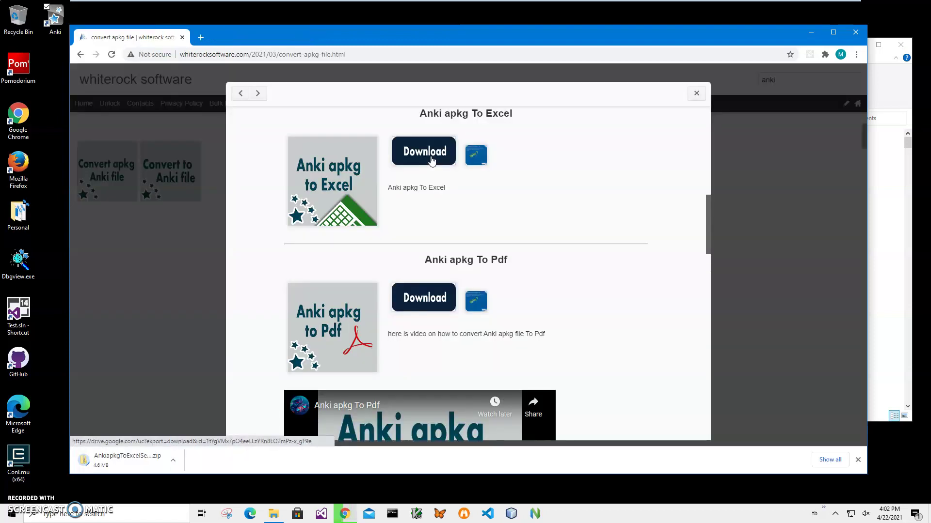
# Step: Open AnkiapkgToExcelSetup.zip, launch its msi and view SmartScreen's unknown-publisher details
pyautogui.click(149, 467)
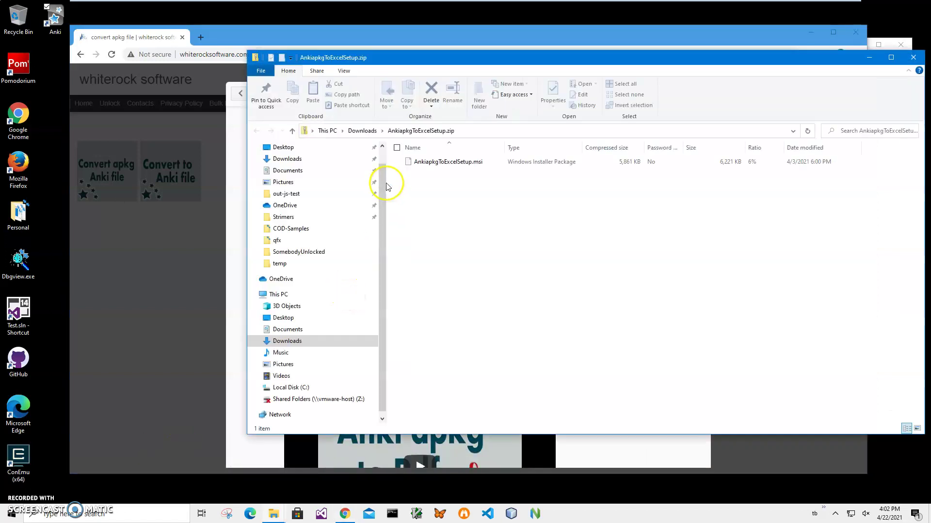
pyautogui.click(426, 163)
pyautogui.doubleClick(426, 164)
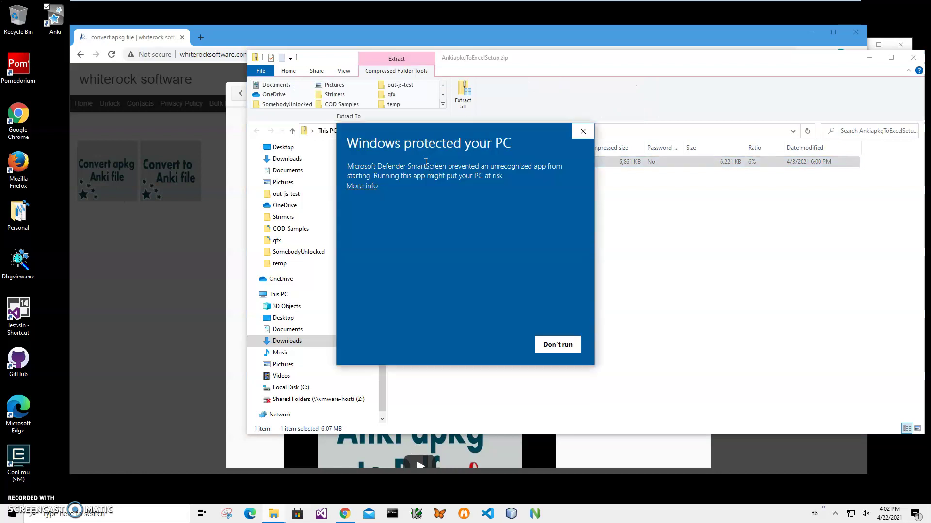
pyautogui.click(371, 186)
pyautogui.click(329, 203)
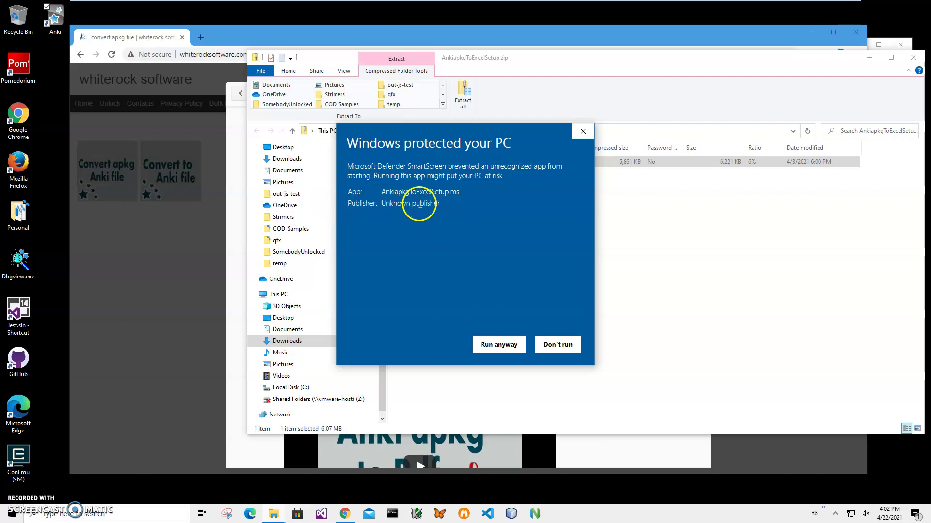
pyautogui.moveTo(440, 204); pyautogui.dragTo(342, 203)
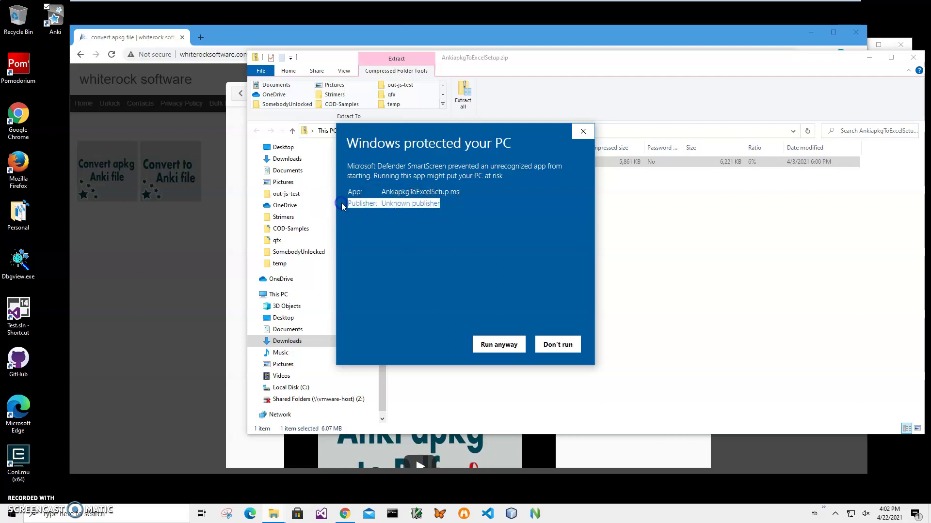
# Step: Install AnkiapkgToExcel with default settings, approving UAC, then minimize the zip folder
pyautogui.click(499, 345)
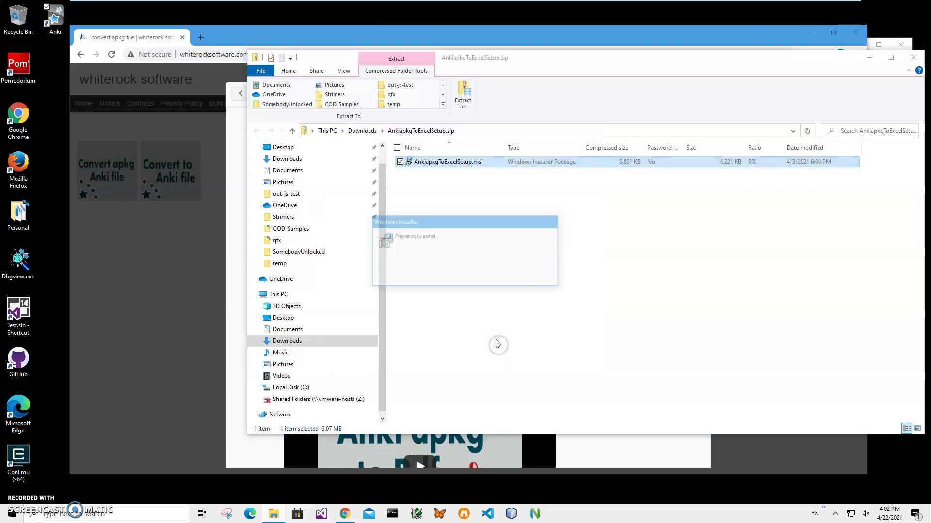
pyautogui.click(513, 334)
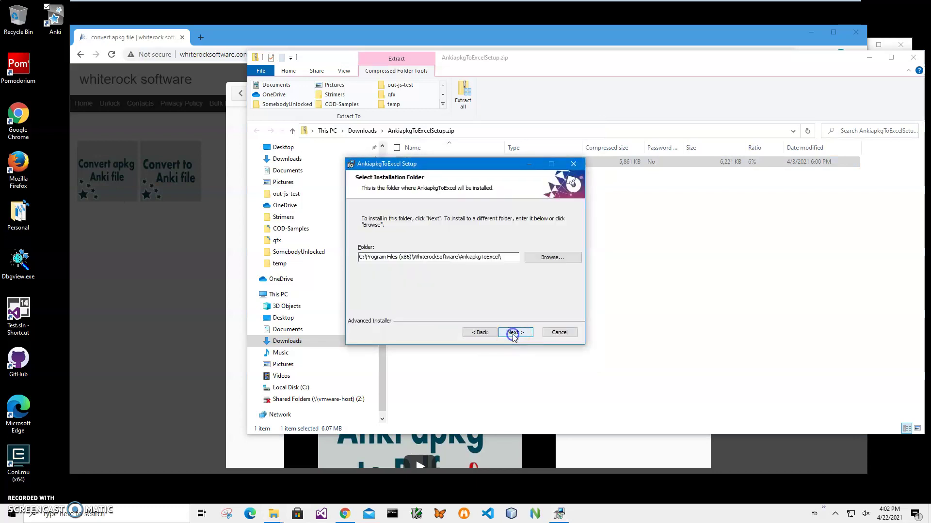
pyautogui.click(510, 334)
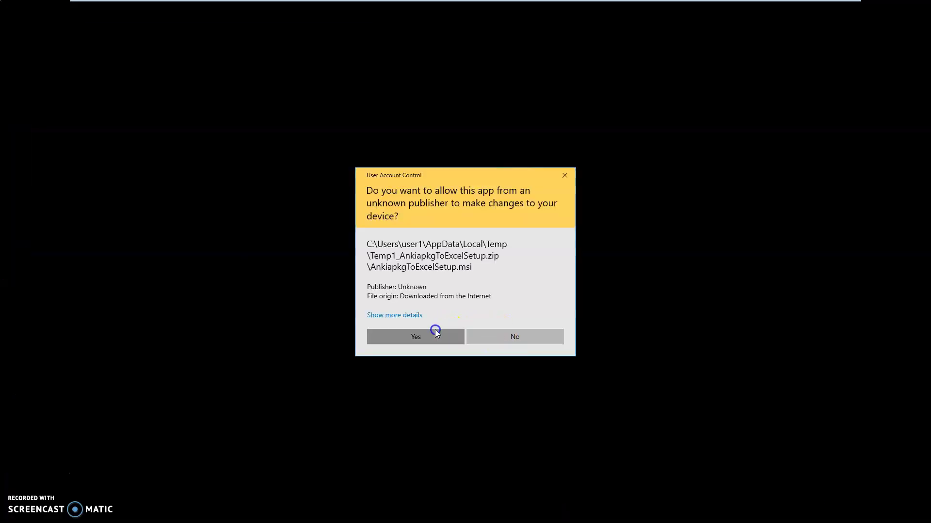
pyautogui.click(436, 333)
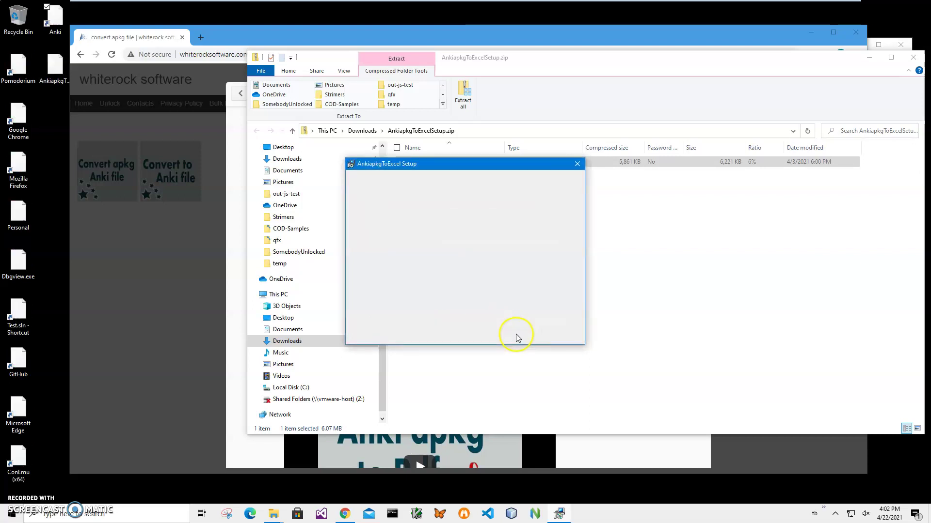
pyautogui.click(515, 337)
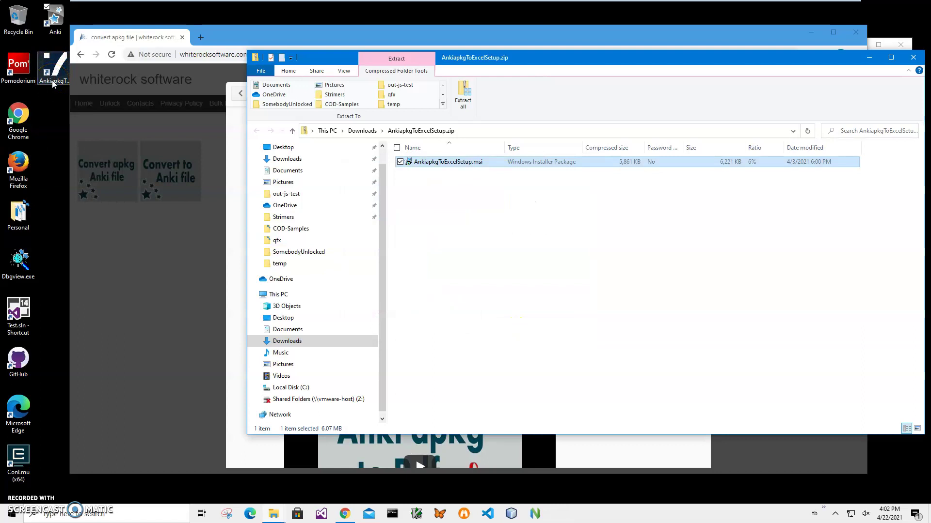
pyautogui.click(53, 84)
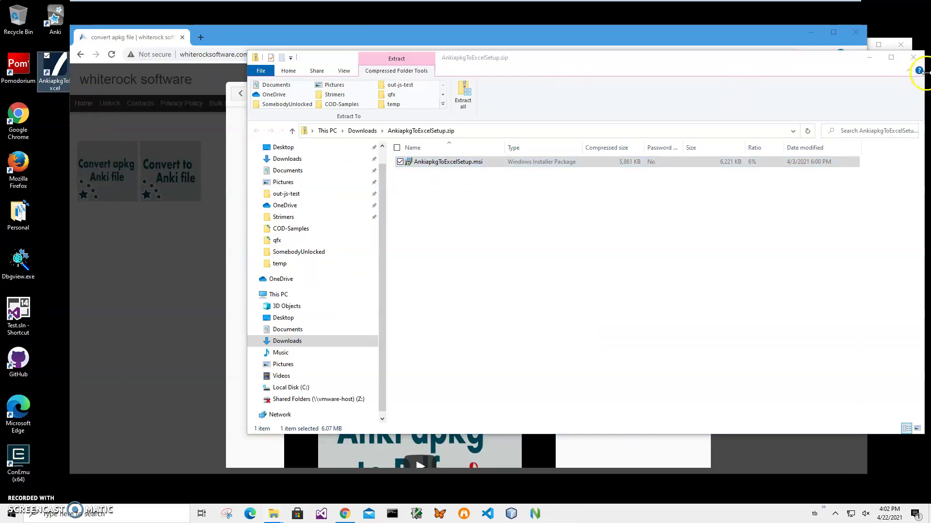
pyautogui.click(868, 59)
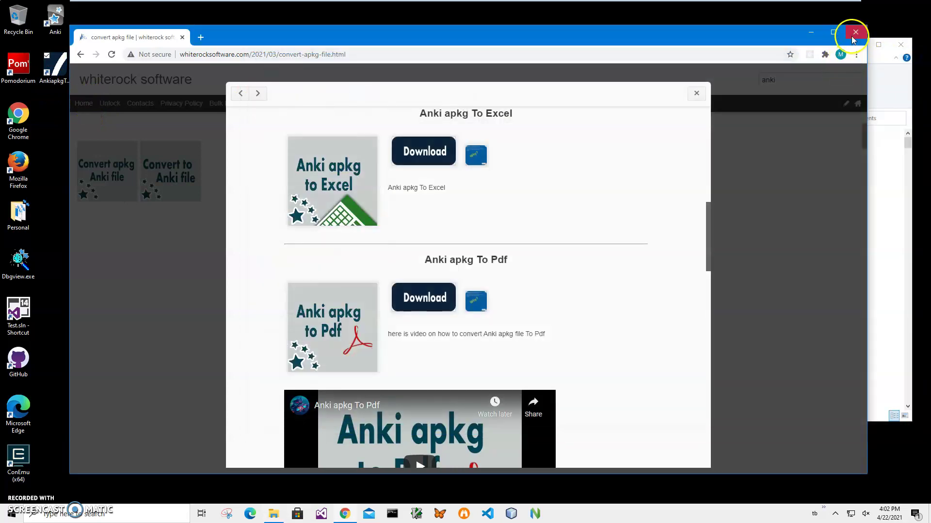
# Step: Close Chrome and Explorer, launch AnkiapkgToExcel, and load Documents\empires2.apkg as input
pyautogui.click(855, 32)
pyautogui.click(900, 46)
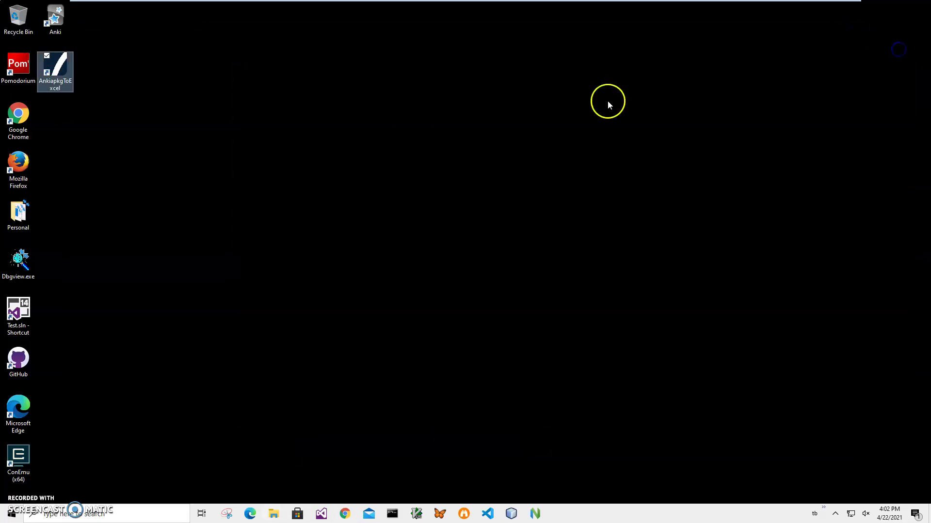
pyautogui.doubleClick(68, 81)
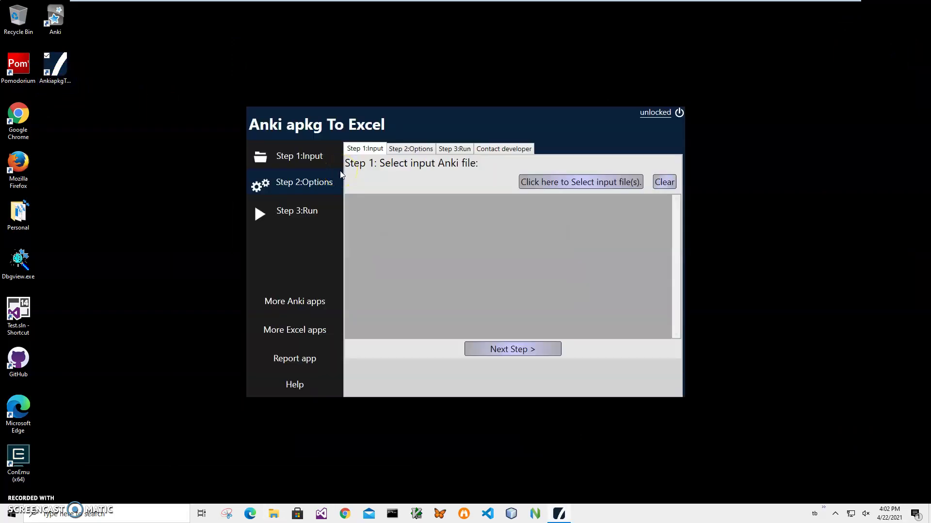
pyautogui.click(592, 182)
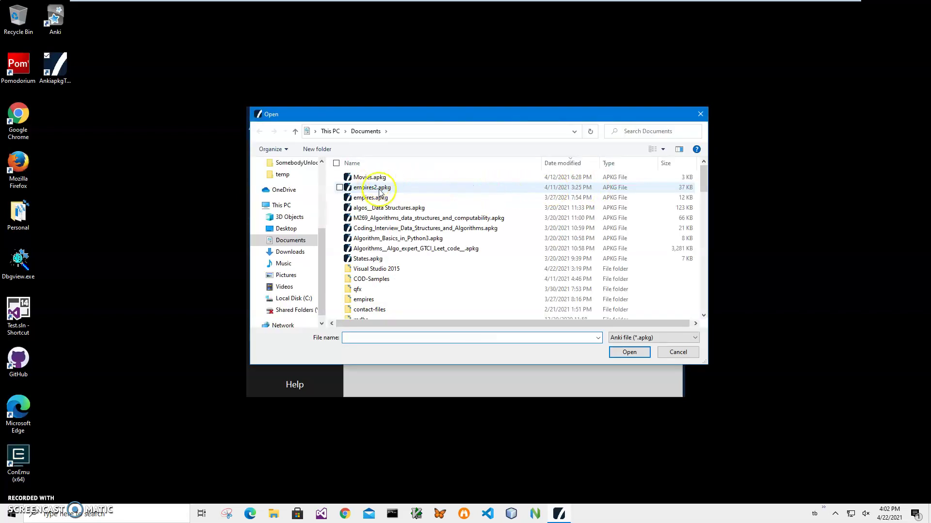
pyautogui.click(373, 187)
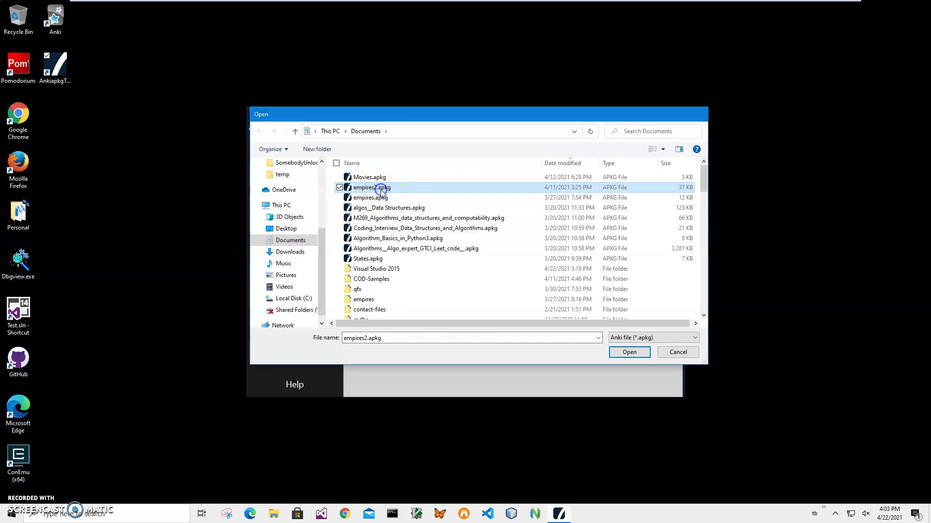
pyautogui.doubleClick(385, 192)
pyautogui.click(498, 296)
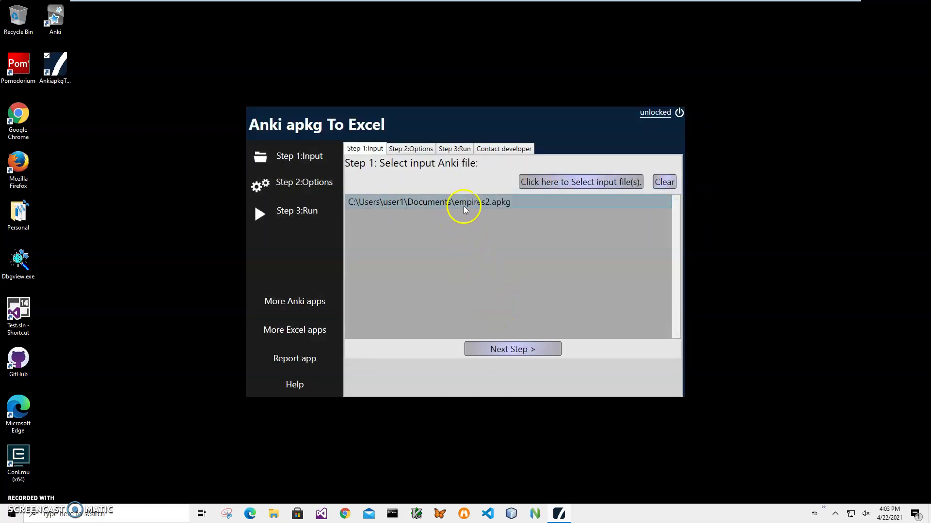
# Step: Pass the Step 2 options page unchanged and reach the Step 3: Run page
pyautogui.click(521, 351)
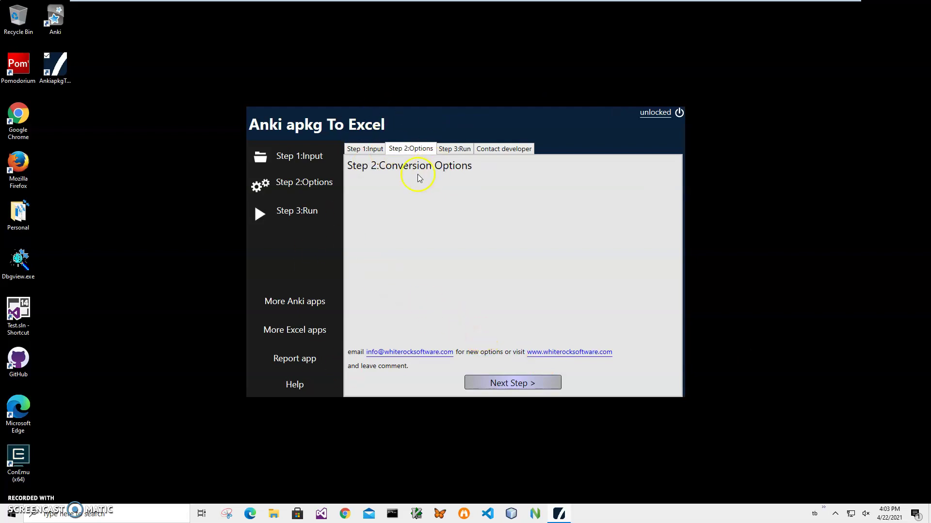
pyautogui.click(537, 257)
pyautogui.click(536, 385)
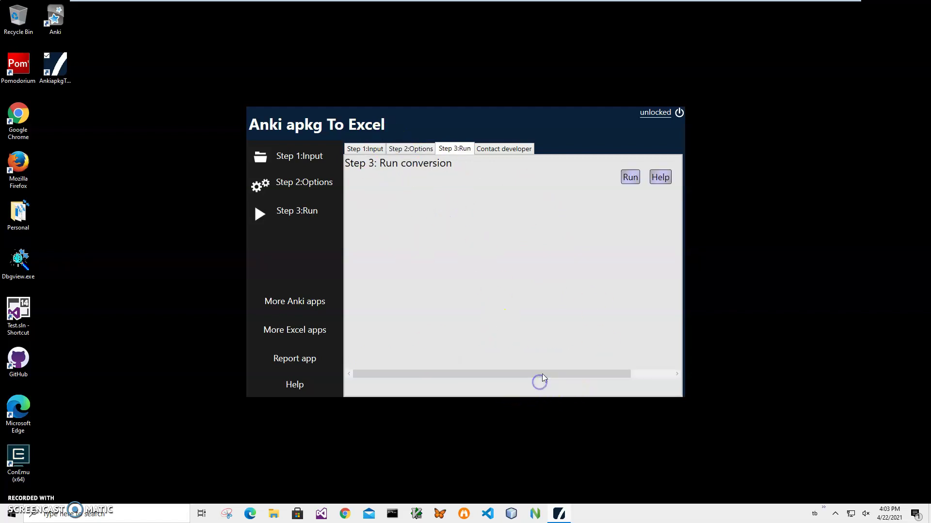
# Step: Run the conversion and save the xlsx under its default dated name in Documents
pyautogui.click(626, 178)
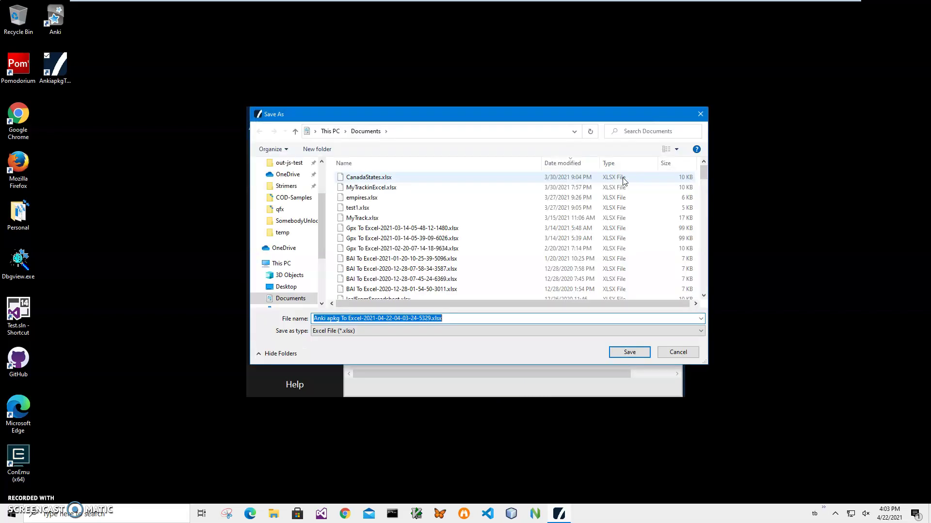
pyautogui.click(393, 323)
pyautogui.click(456, 319)
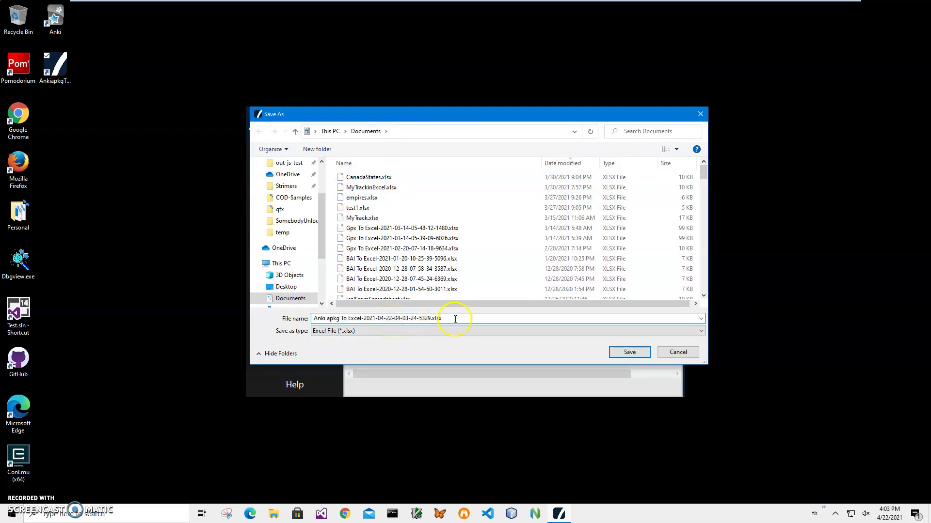
pyautogui.moveTo(457, 319); pyautogui.dragTo(313, 320)
pyautogui.click(366, 319)
pyautogui.click(637, 352)
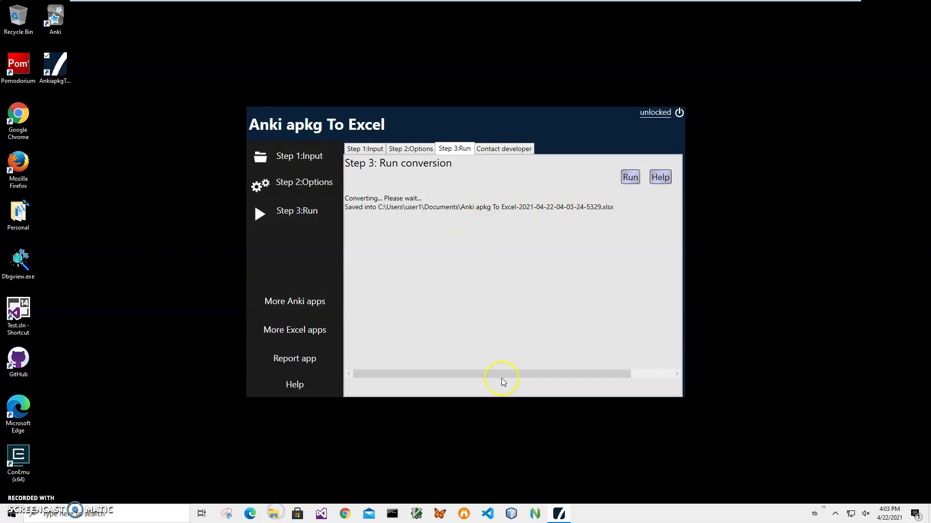
# Step: Open the converted Anki apkg To Excel-2021-04-22 xlsx from Recent files in Excel Mobile
pyautogui.press('super+e')
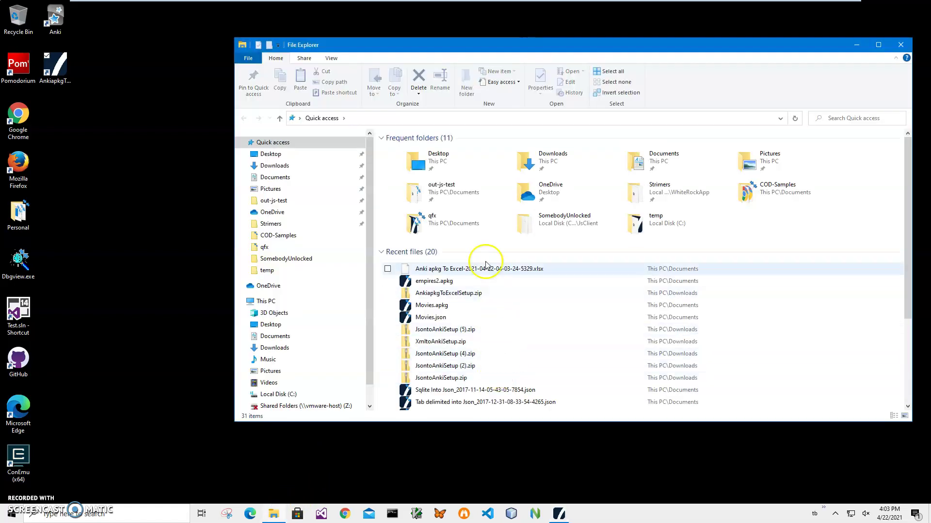
pyautogui.click(480, 270)
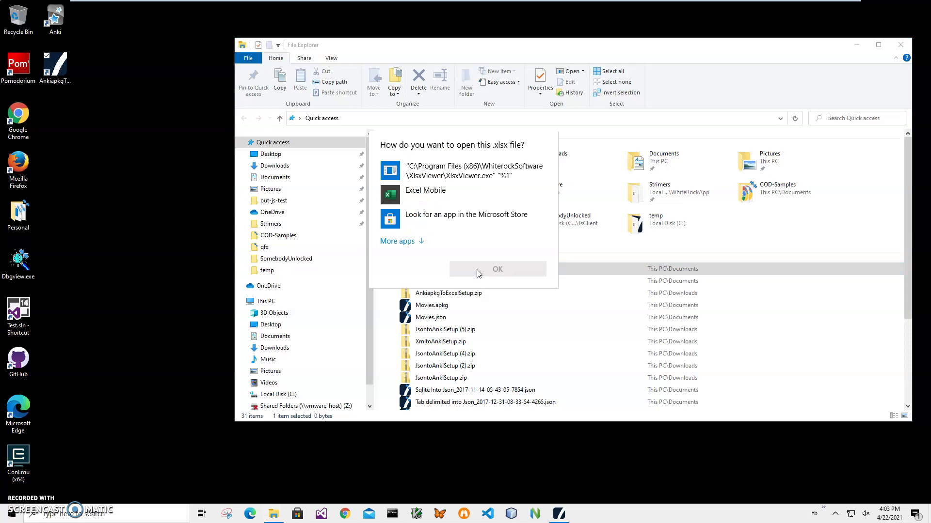
pyautogui.click(426, 191)
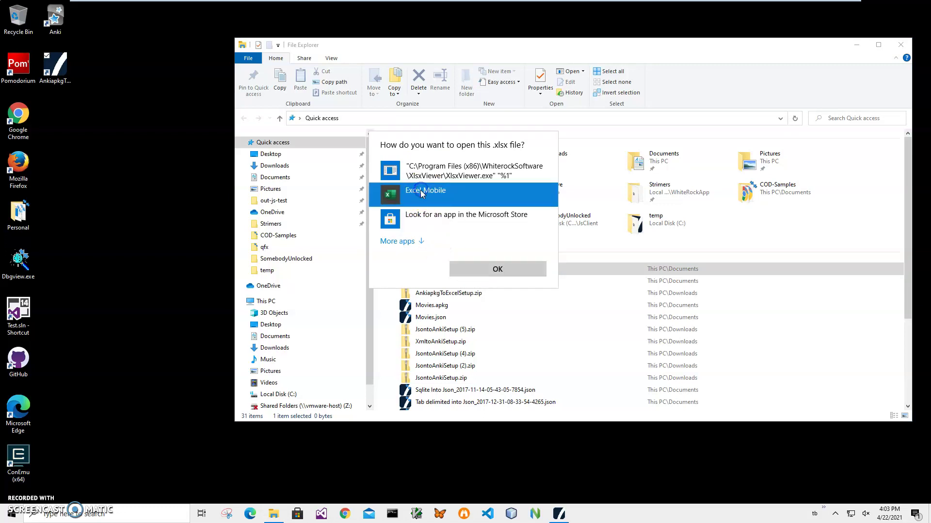
pyautogui.click(487, 274)
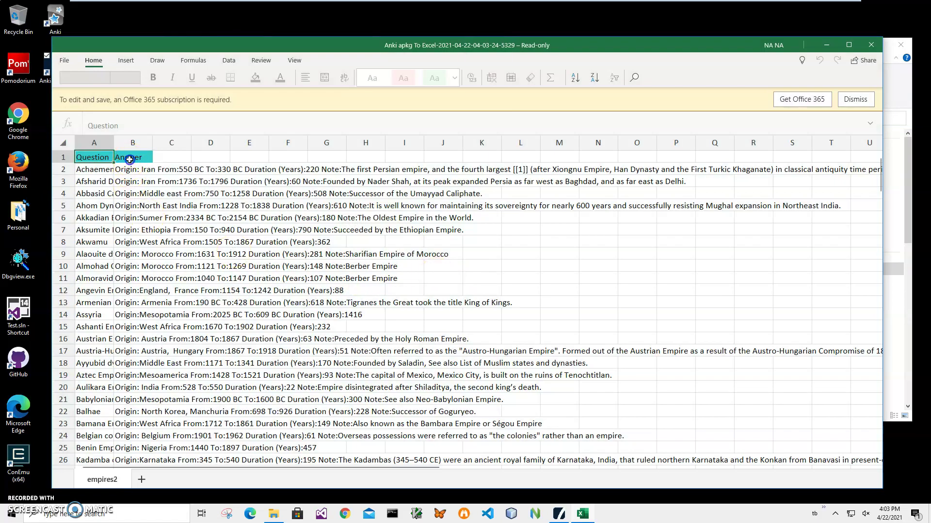
# Step: Read Question entries like Achaemenid Empire and the first answer, Origin: Iran
pyautogui.click(92, 167)
pyautogui.click(94, 193)
pyautogui.click(97, 230)
pyautogui.click(100, 159)
pyautogui.click(134, 167)
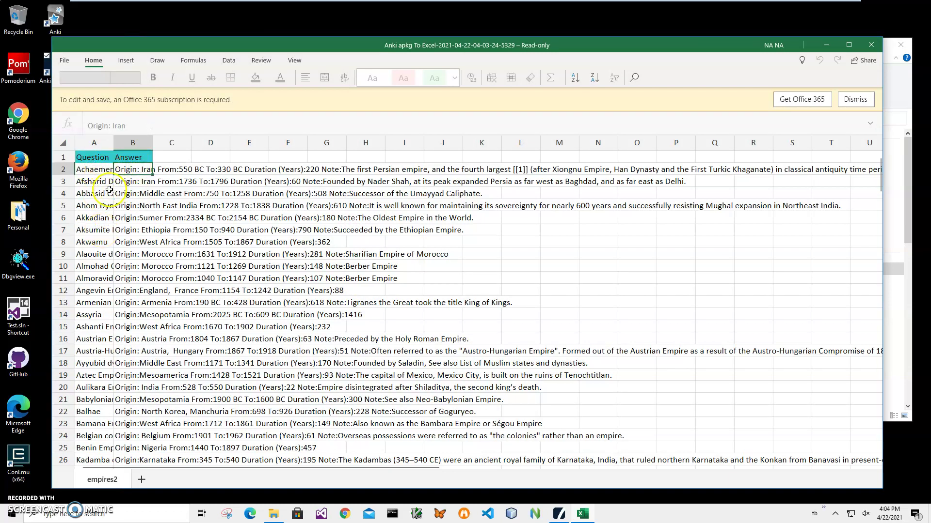
# Step: Check further entries such as Abbasid Caliphate, Aztec Empire and the Mesoamerica answer
pyautogui.click(93, 191)
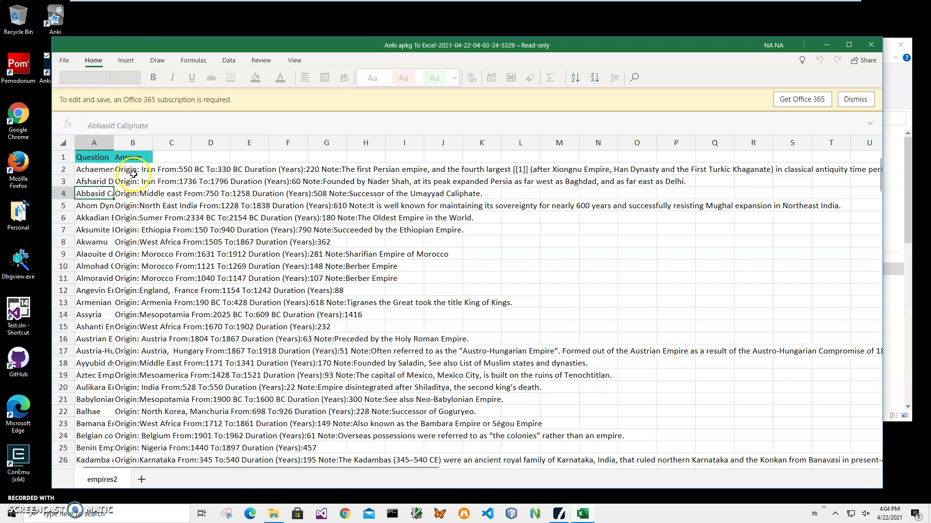
pyautogui.click(104, 242)
pyautogui.click(104, 314)
pyautogui.click(119, 375)
pyautogui.click(93, 169)
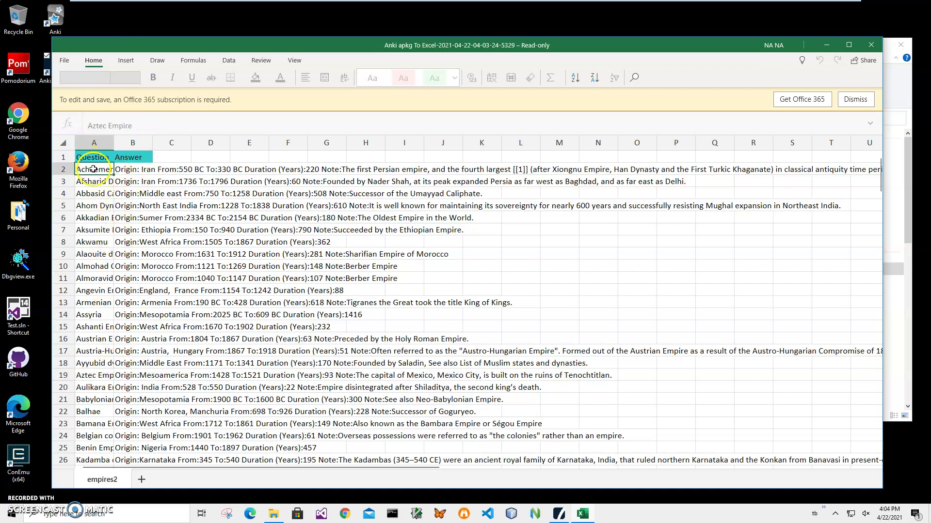
pyautogui.click(128, 169)
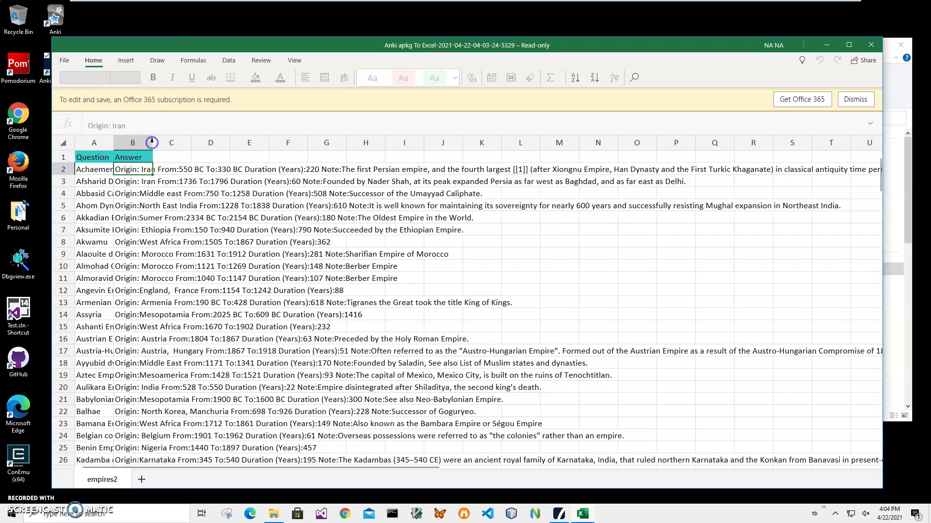
pyautogui.click(145, 170)
pyautogui.click(129, 314)
pyautogui.scroll(-4, 129, 314)
pyautogui.scroll(-4, 129, 314)
pyautogui.scroll(-6, 129, 314)
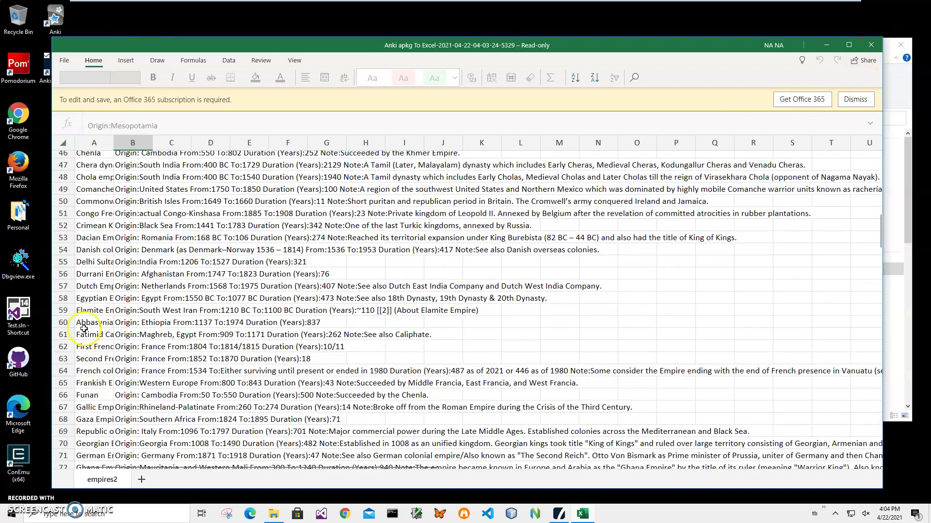
pyautogui.click(97, 382)
pyautogui.click(98, 407)
pyautogui.scroll(-8, 106, 378)
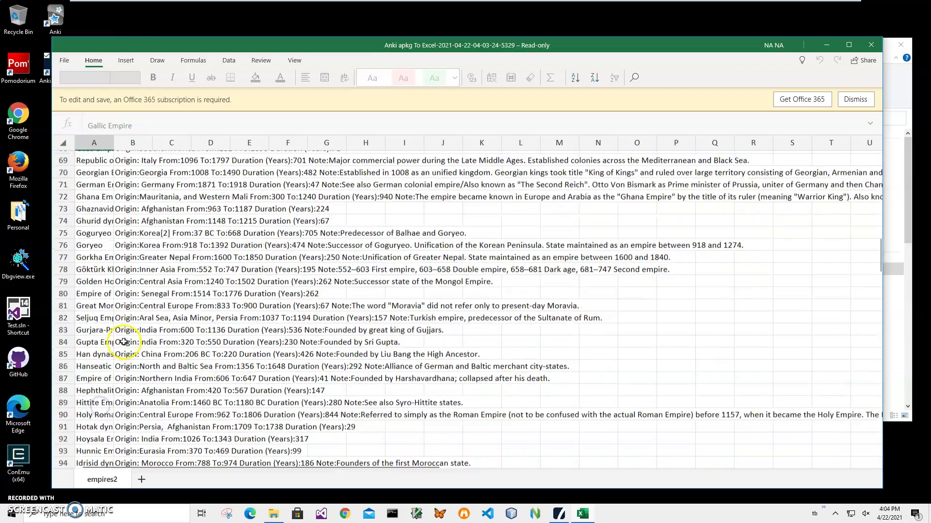
pyautogui.scroll(-8, 121, 340)
pyautogui.scroll(-8, 127, 322)
pyautogui.scroll(-12, 127, 322)
pyautogui.scroll(-11, 125, 317)
pyautogui.scroll(-1, 124, 315)
pyautogui.scroll(-8, 123, 314)
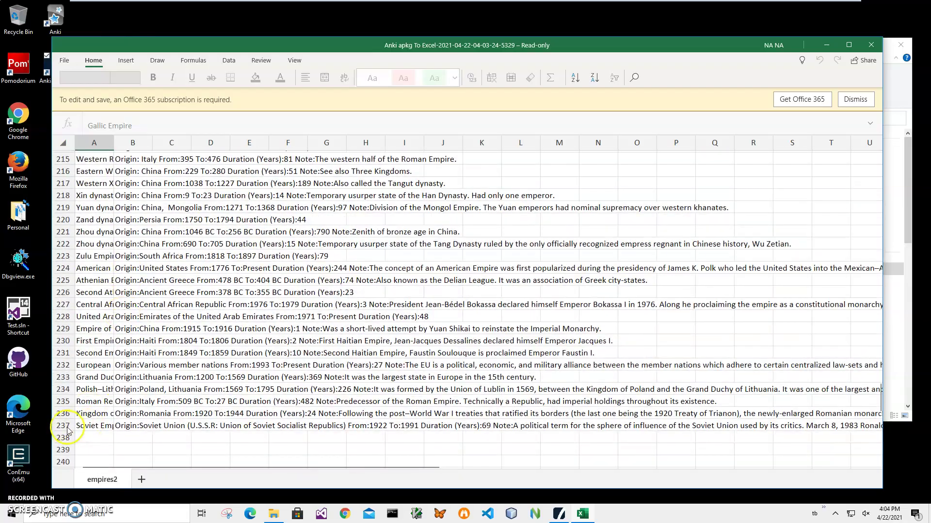
pyautogui.click(87, 427)
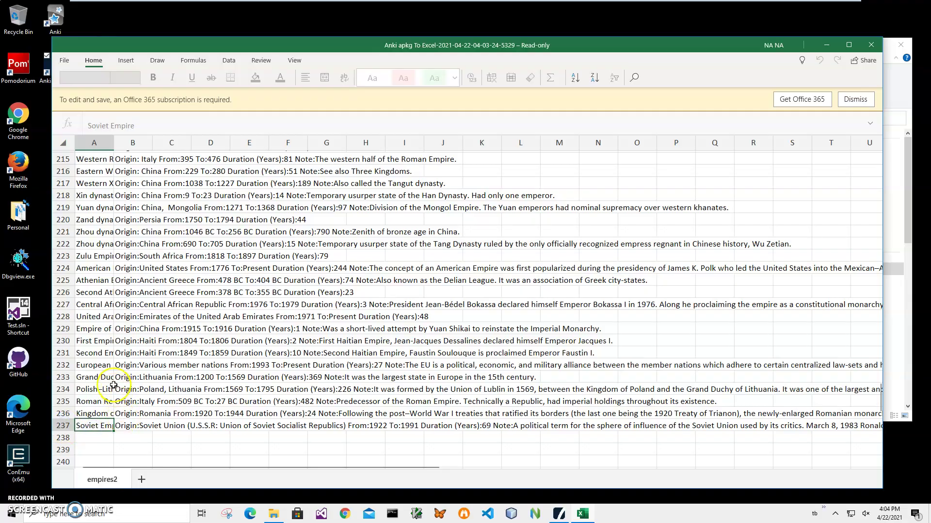
pyautogui.scroll(13, 128, 374)
pyautogui.scroll(10, 125, 358)
pyautogui.scroll(10, 121, 349)
pyautogui.scroll(10, 117, 320)
pyautogui.scroll(8, 112, 286)
pyautogui.scroll(12, 114, 272)
pyautogui.scroll(8, 116, 227)
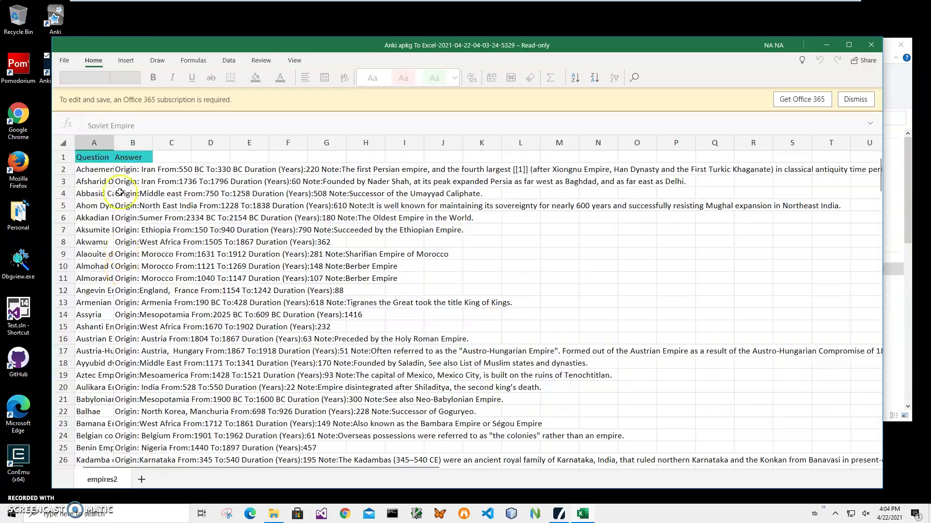
pyautogui.click(77, 143)
pyautogui.click(100, 159)
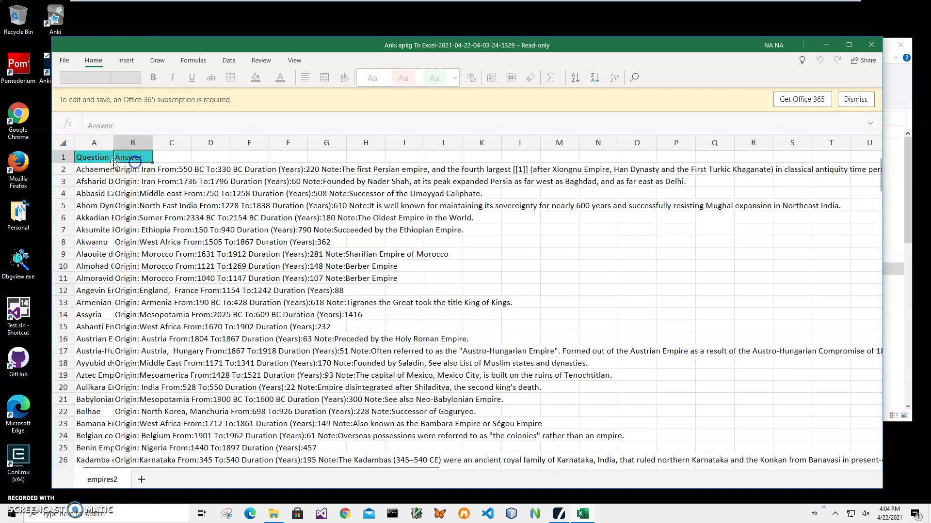
pyautogui.click(121, 157)
pyautogui.scroll(-6, 123, 294)
pyautogui.scroll(-10, 124, 294)
pyautogui.scroll(-10, 124, 301)
pyautogui.scroll(-11, 125, 310)
pyautogui.scroll(-10, 127, 320)
pyautogui.scroll(-4, 127, 319)
pyautogui.scroll(-4, 140, 318)
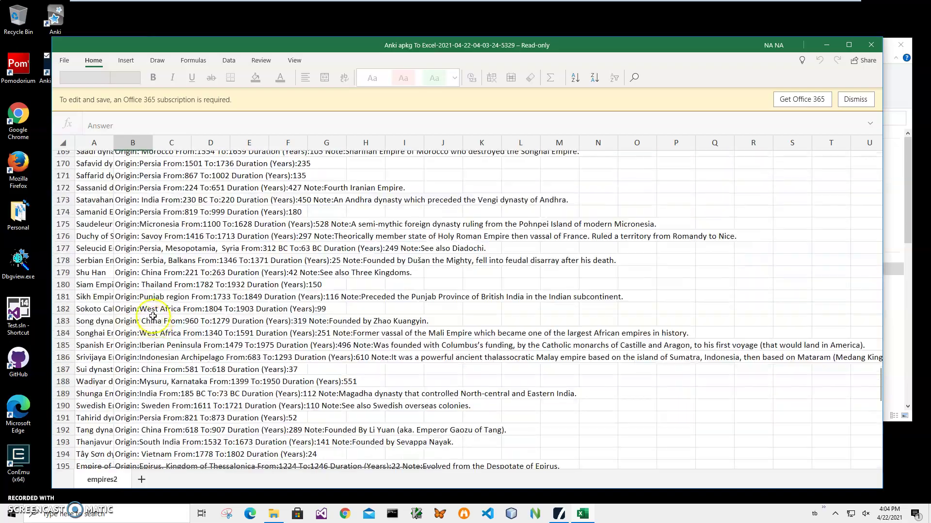
pyautogui.scroll(-2, 149, 314)
pyautogui.scroll(-2, 156, 309)
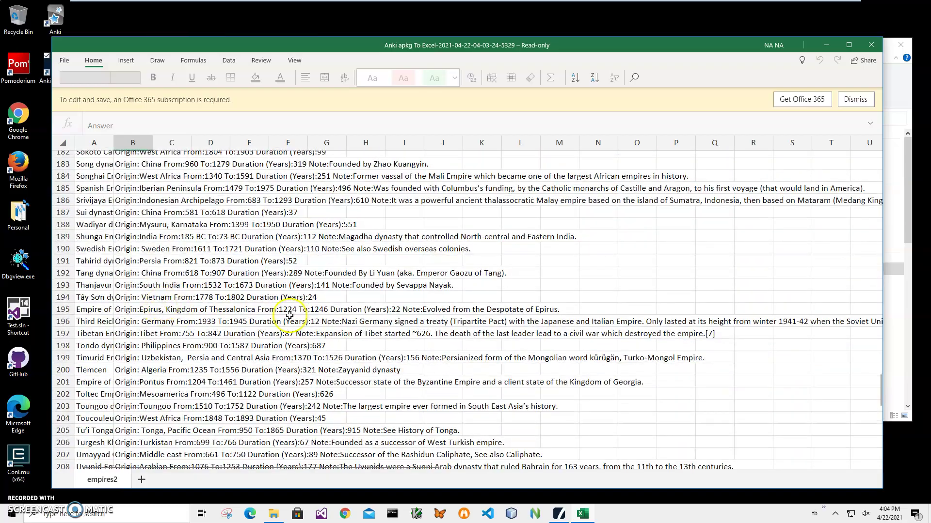